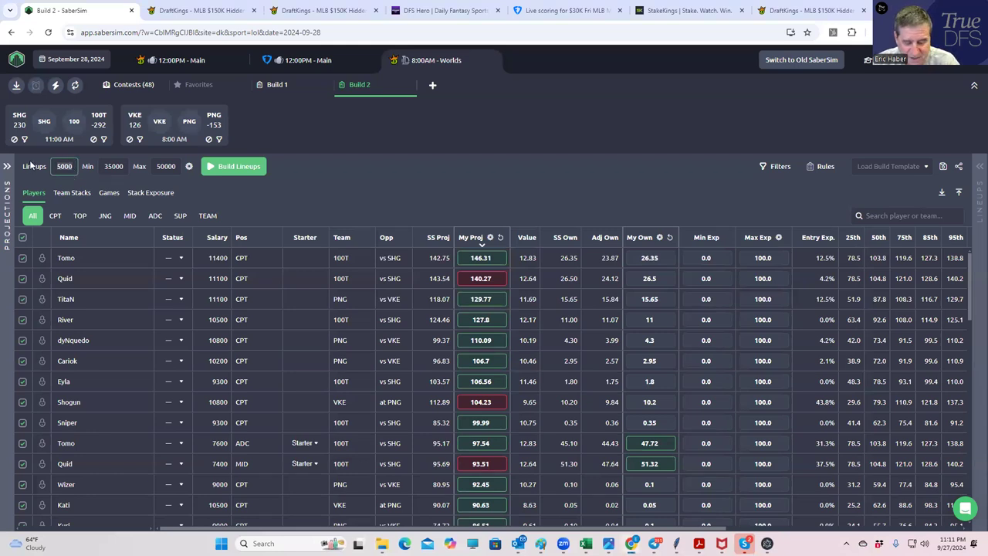
Set the lineup count to 1000 and launch the Build 2 lineup build.
key("ctrl+a")
type("100")
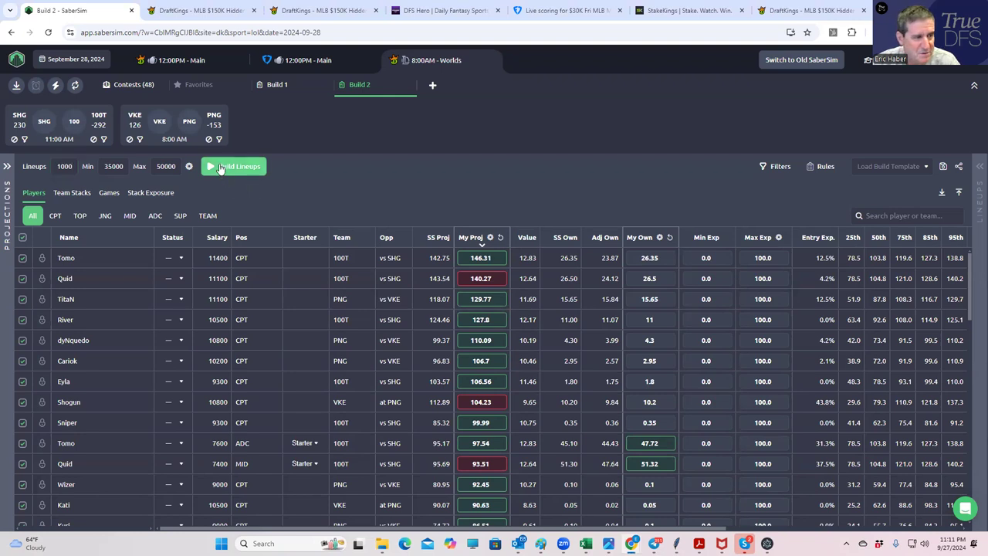
left_click(231, 166)
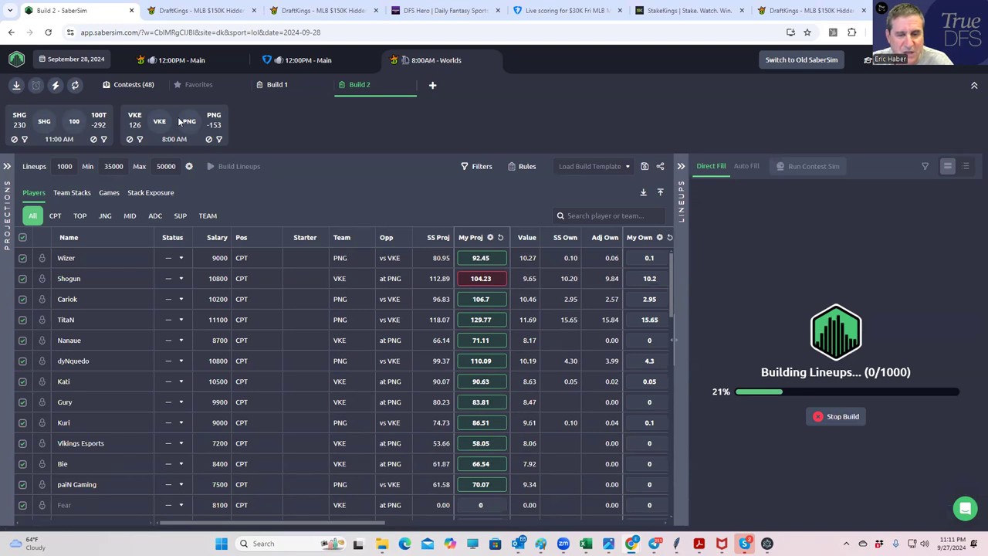
From the Contests list, start a custom contest sim named tRIUMP.
left_click(134, 85)
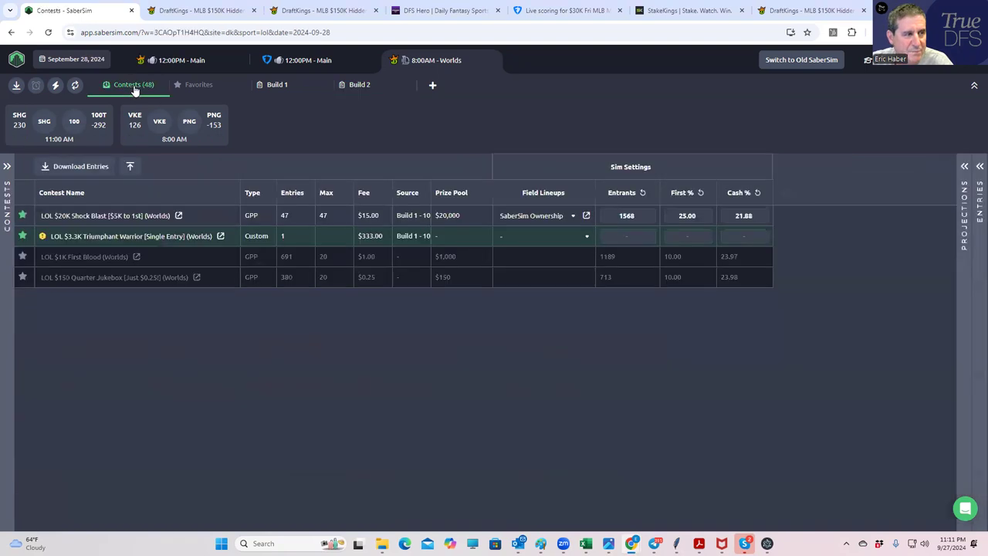
right_click(110, 241)
left_click(151, 247)
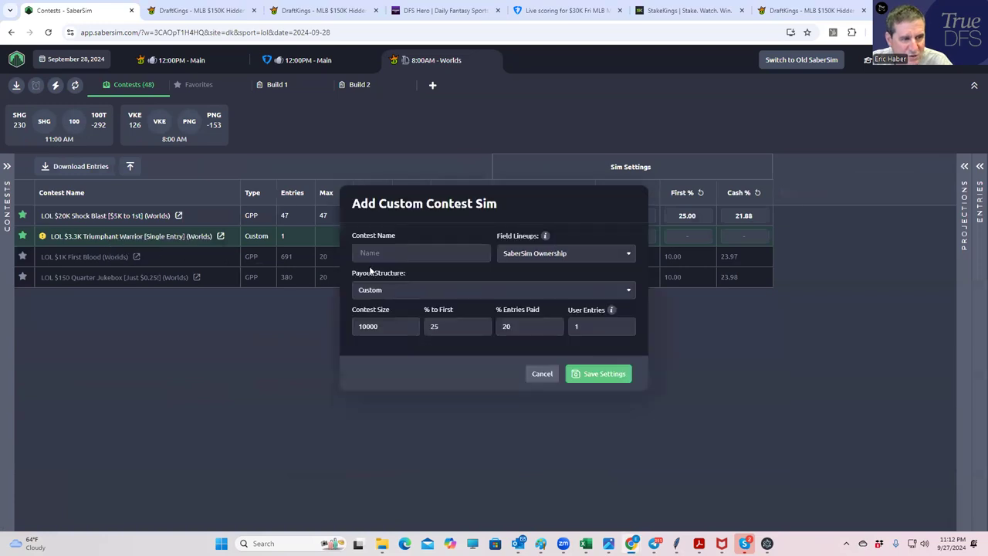
left_click(421, 252)
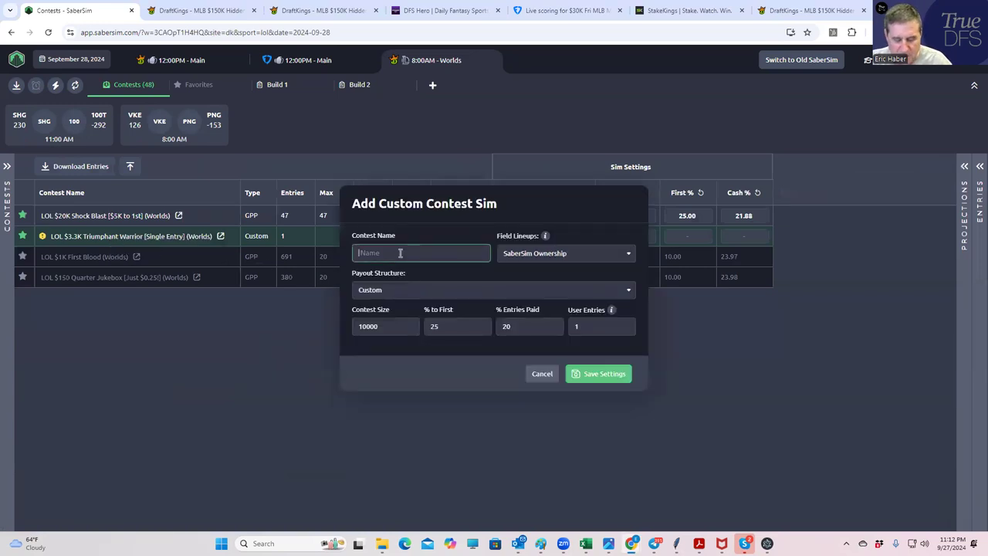
type("tRIUMP")
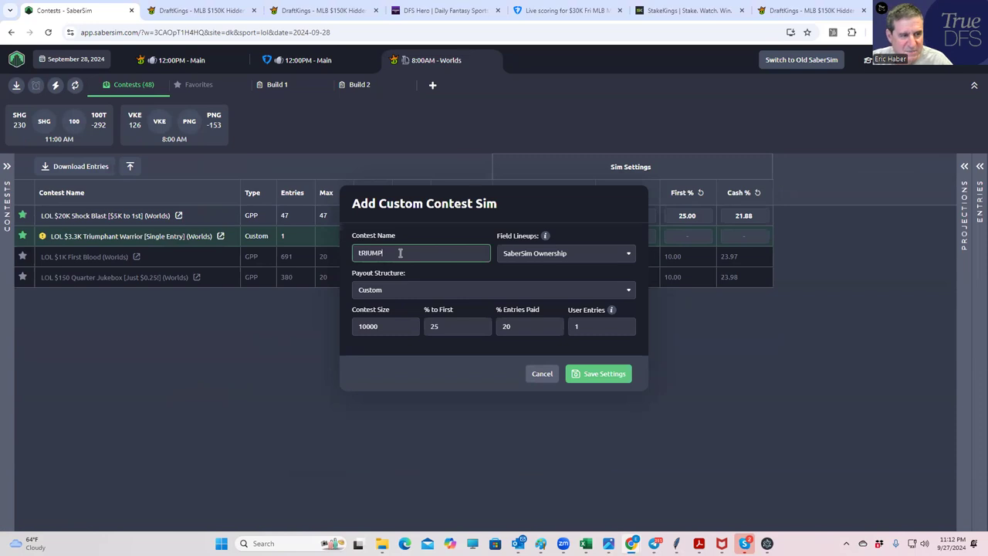
left_click(417, 290)
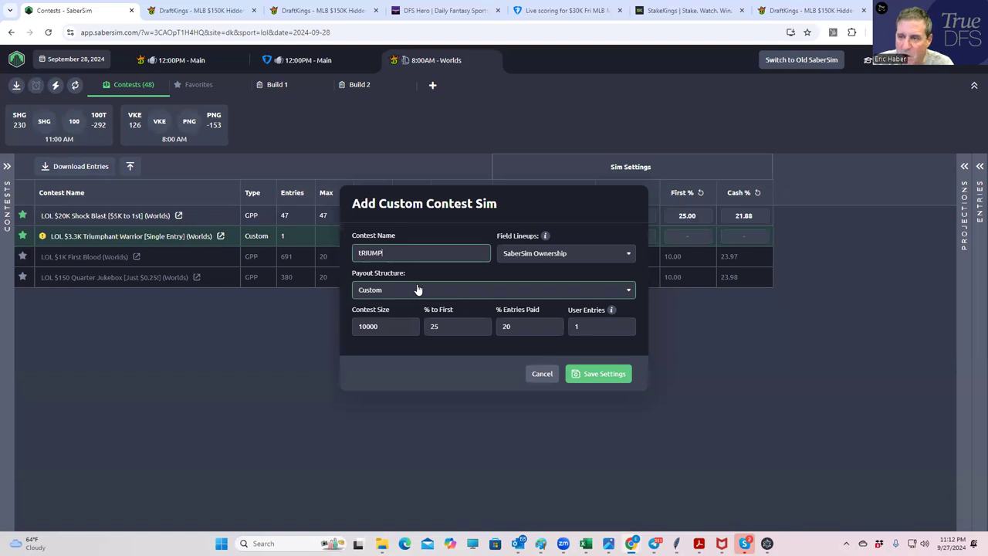
Choose Build 2 as the field lineups for the custom contest sim.
left_click(547, 254)
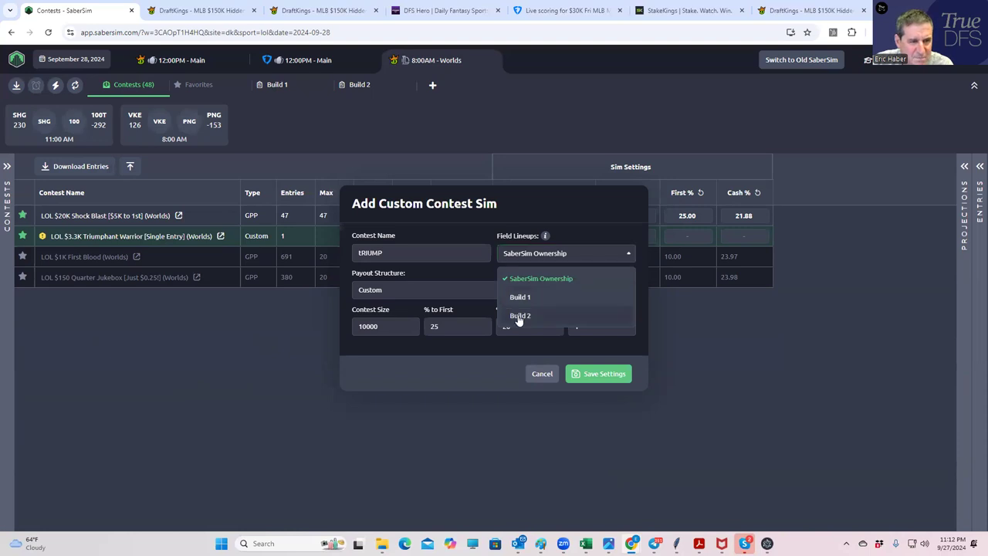
left_click(532, 276)
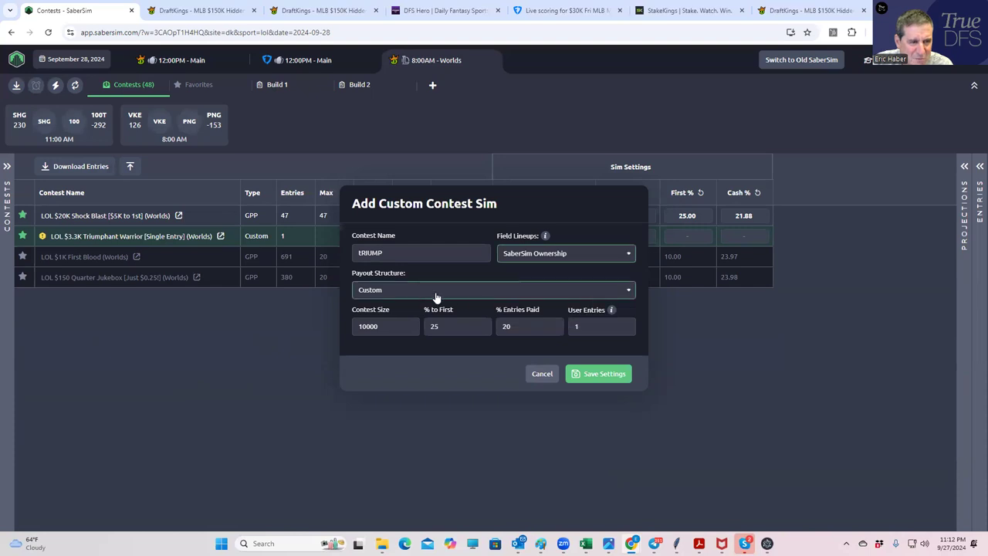
left_click(544, 255)
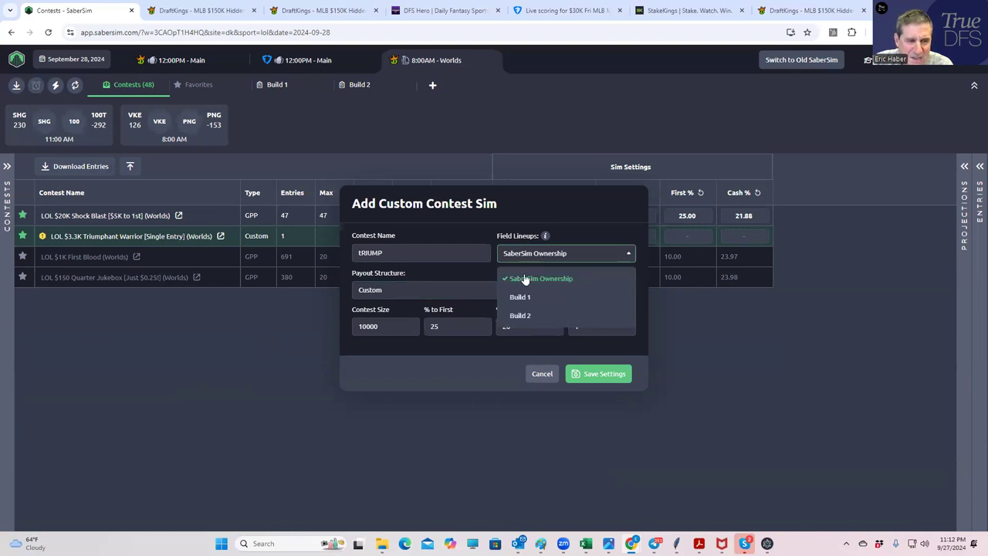
left_click(514, 317)
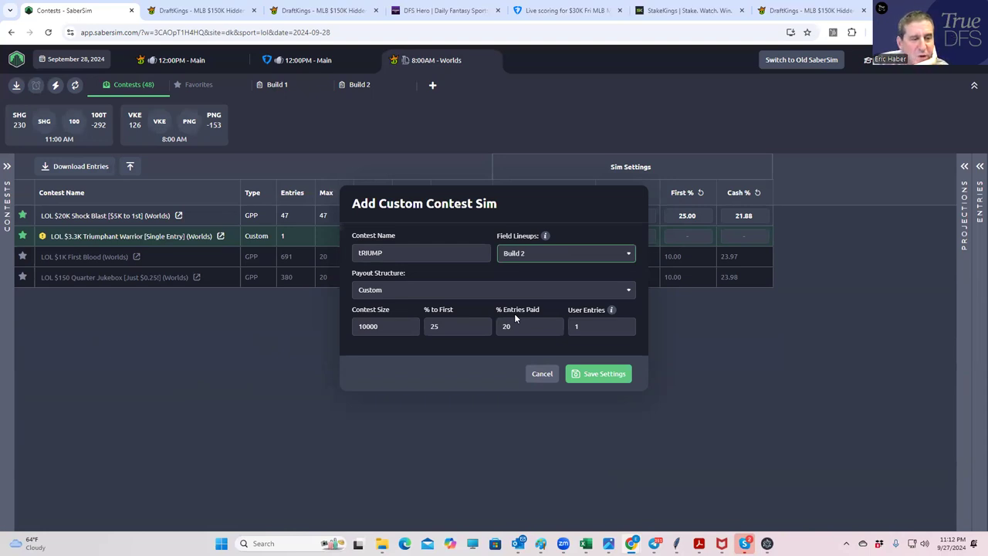
Keep the Custom payout structure, set contest size to 11 and save the sim settings.
left_click(409, 292)
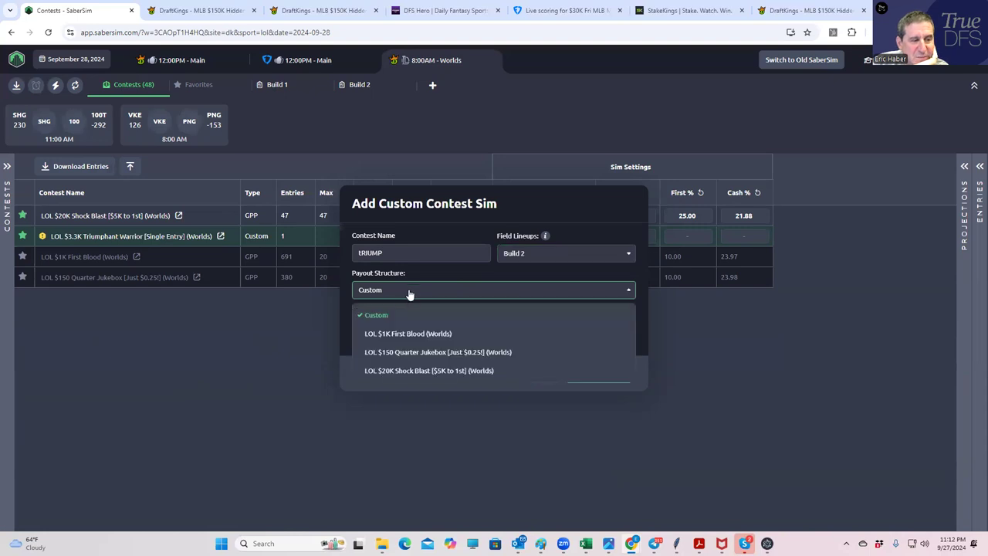
left_click(371, 314)
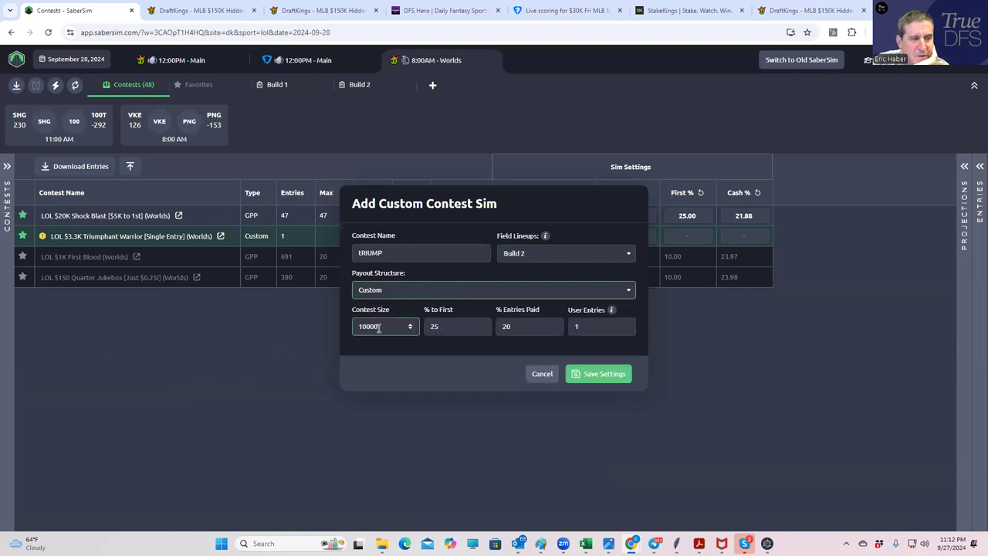
double_click(379, 326)
type("1")
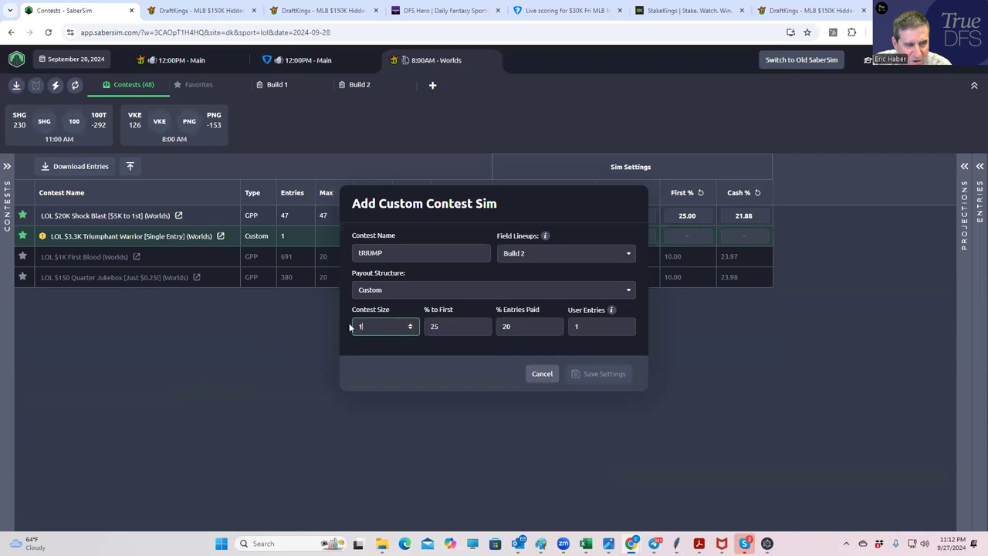
type("1")
left_click(452, 327)
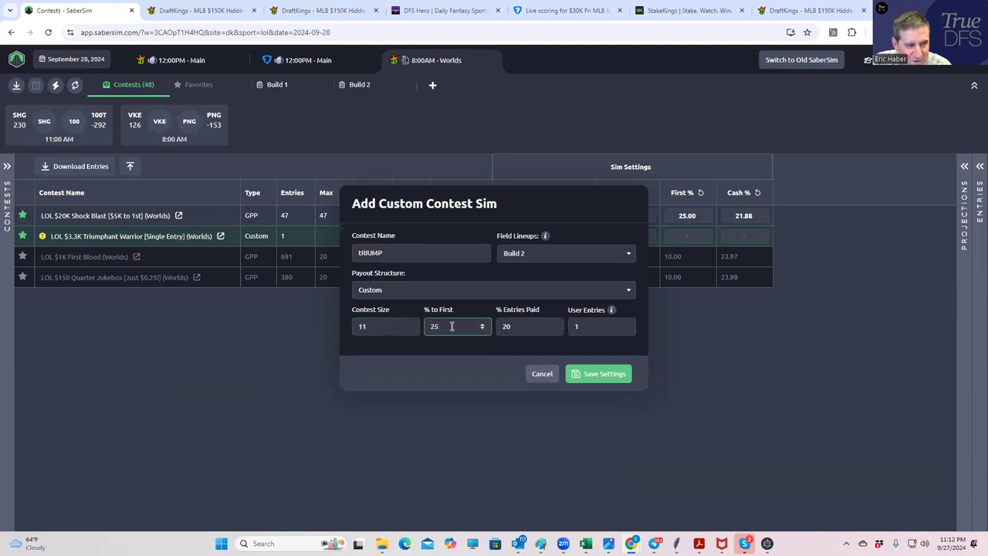
left_click(605, 374)
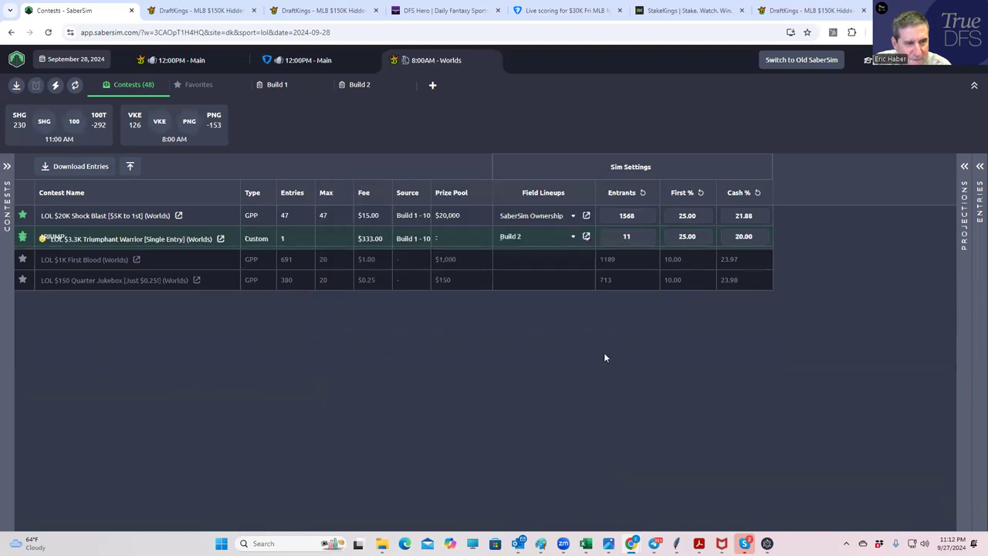
Return to Build 2's 48 lineups and view exposure by team stacks.
left_click(359, 85)
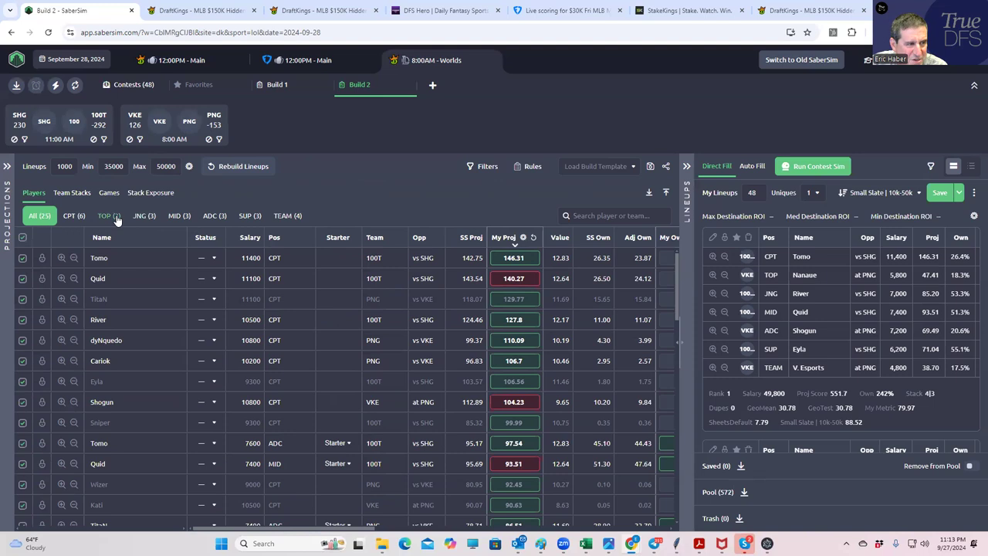
left_click(73, 193)
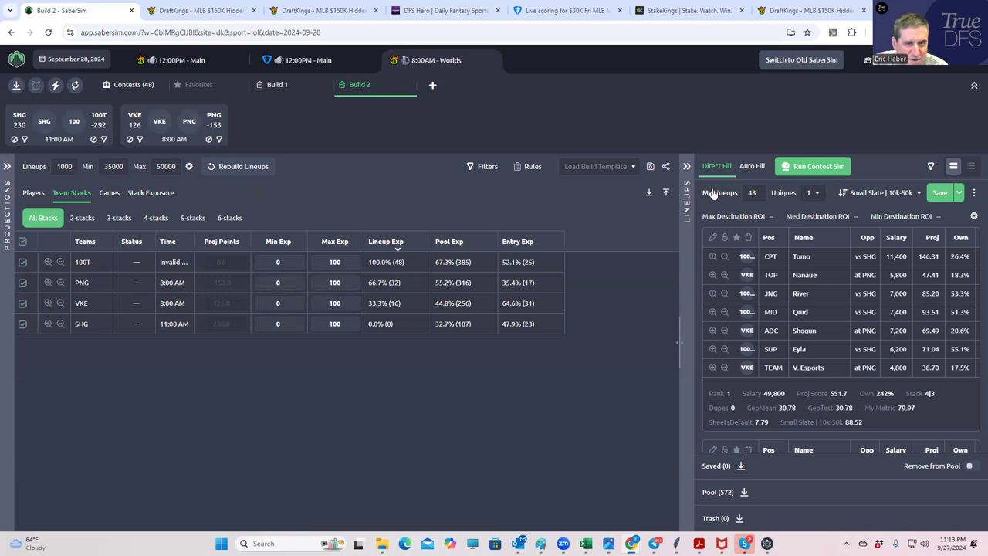
Run the contest sim so the lineups get destination ROI figures.
left_click(818, 166)
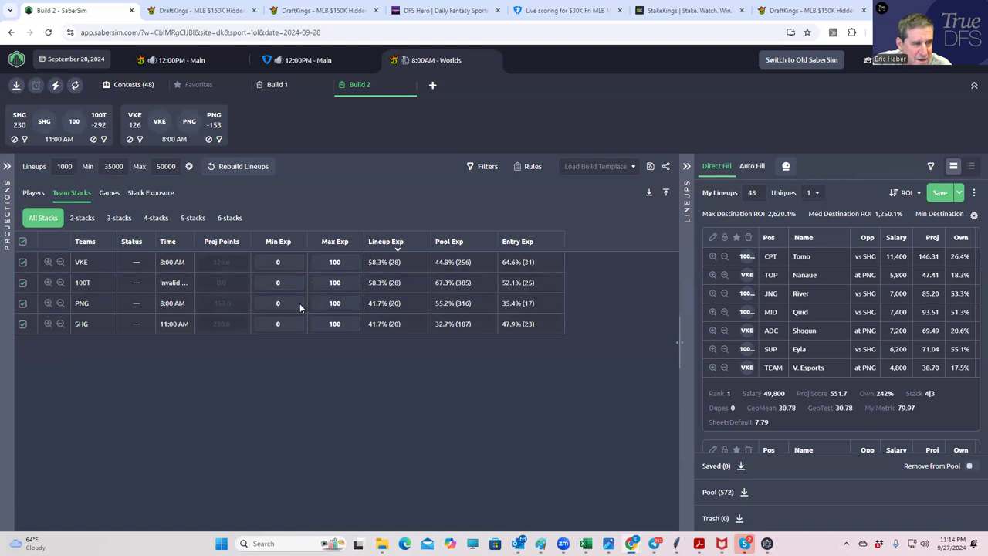
Set 4|3 stack minimum exposure to 100, apply it, then check team stacks and return to players.
left_click(144, 197)
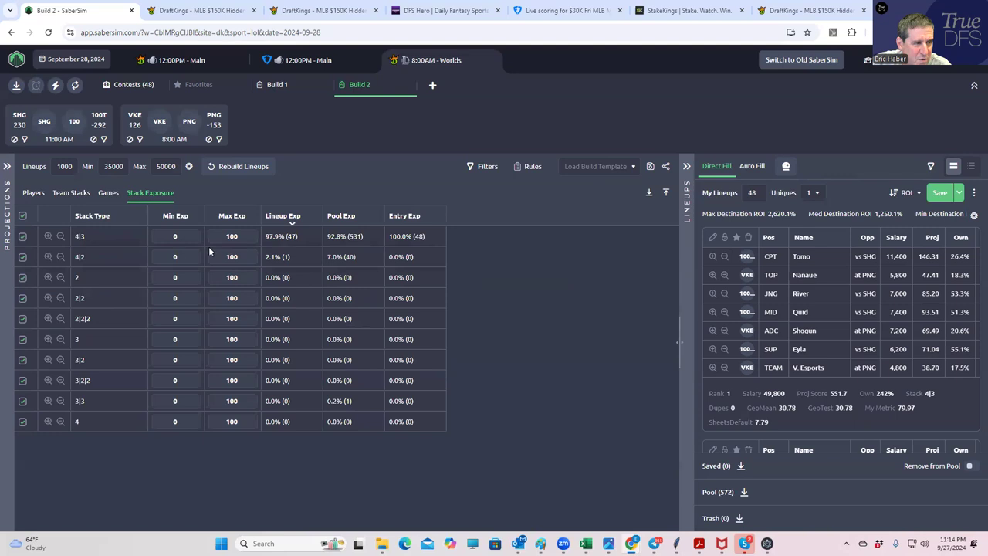
mouse_move(175, 237)
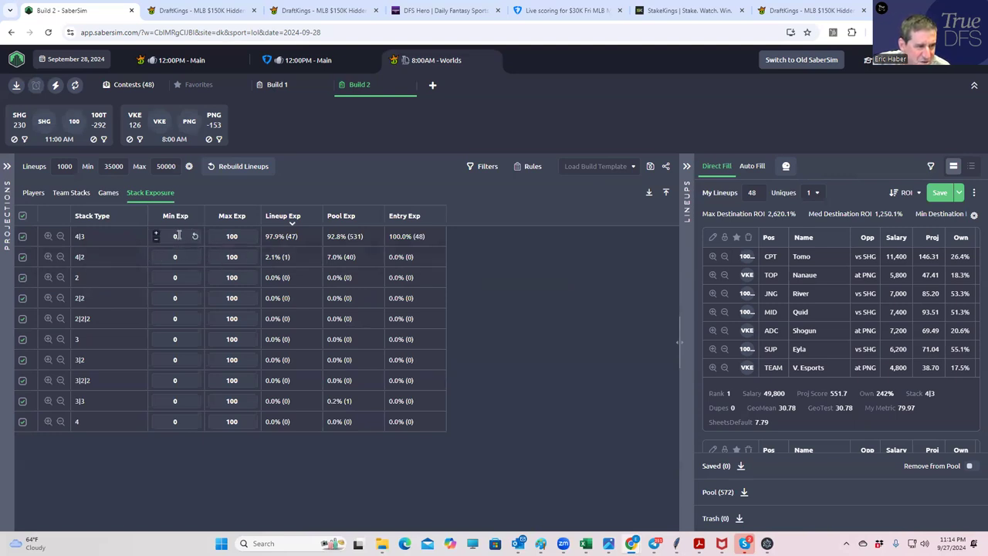
left_click(174, 236)
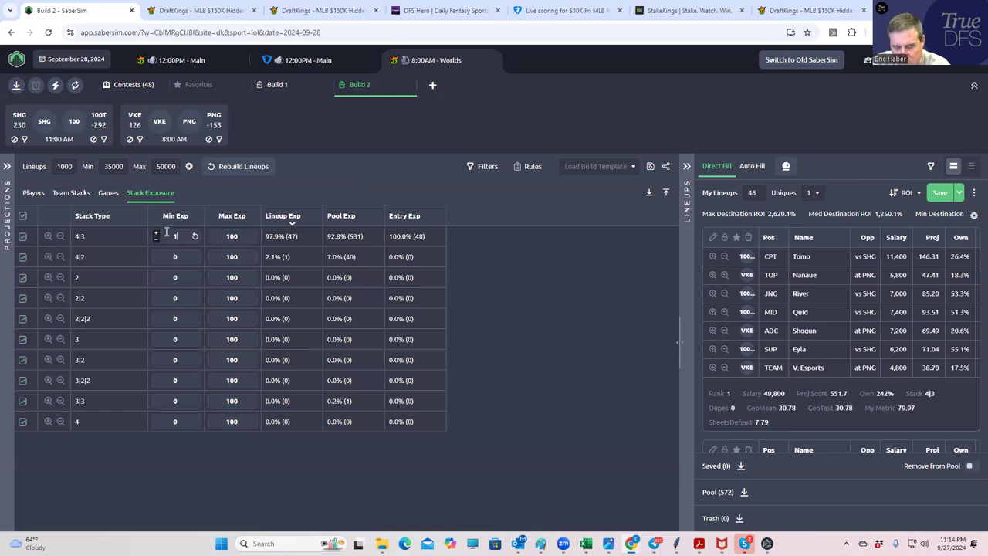
type("100")
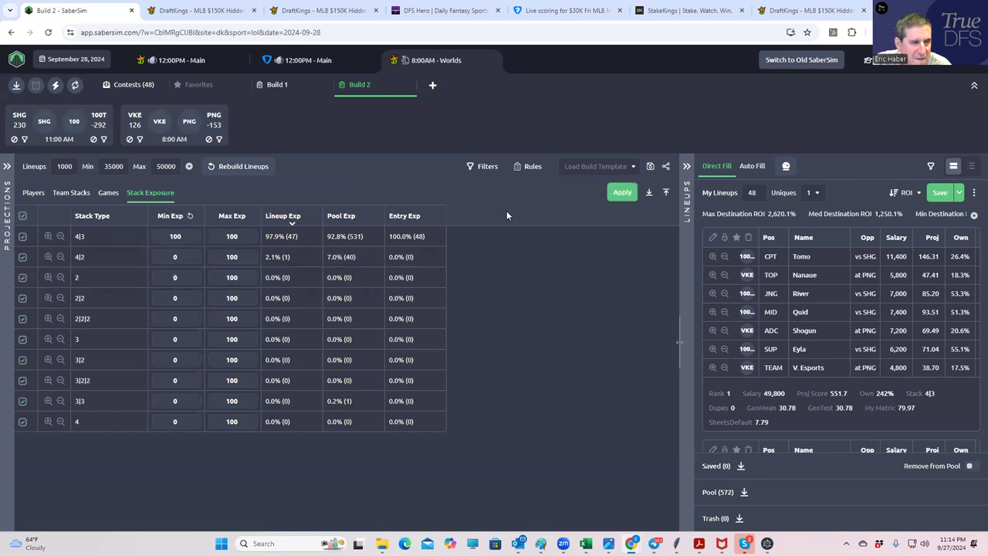
left_click(622, 192)
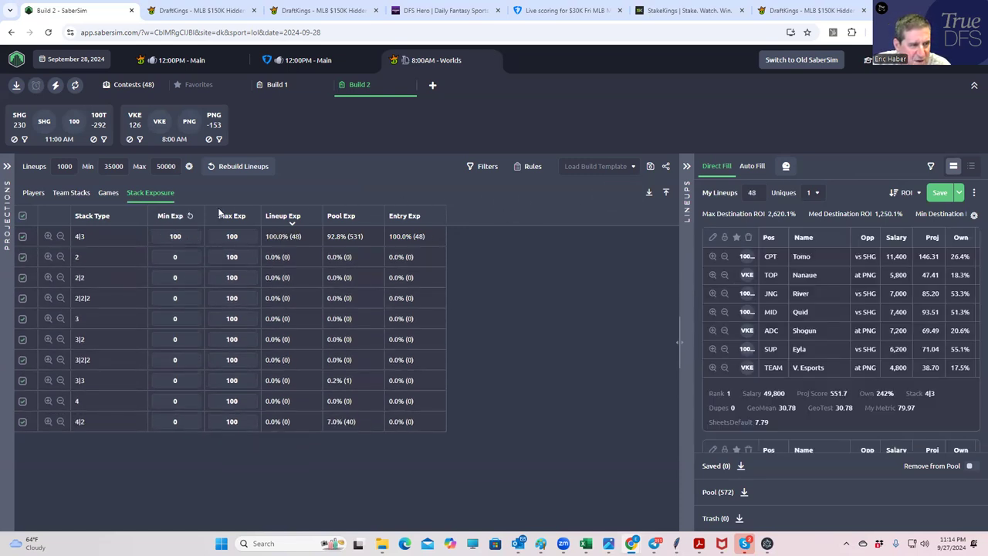
left_click(71, 193)
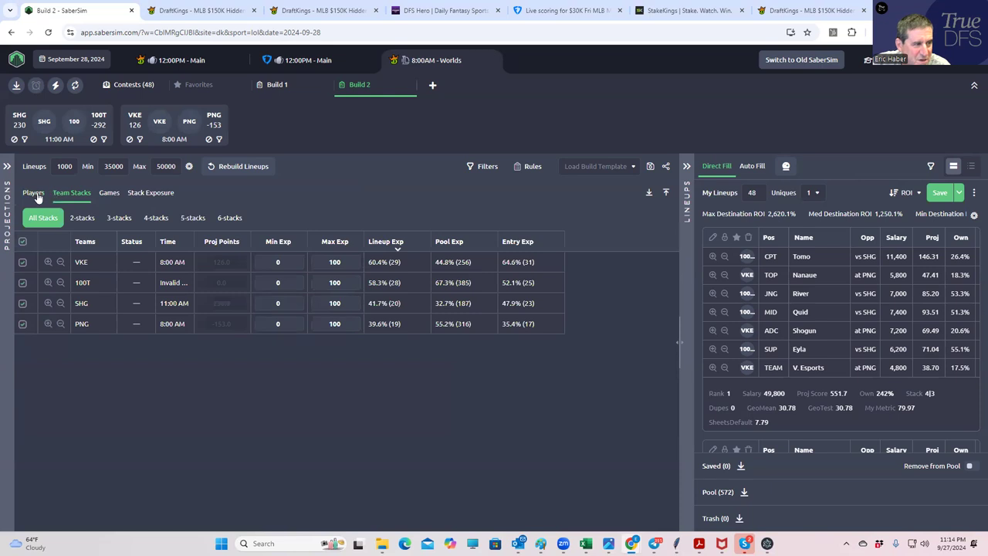
left_click(34, 192)
Show only CPT players and sort them by exposure, highest first.
left_click(74, 215)
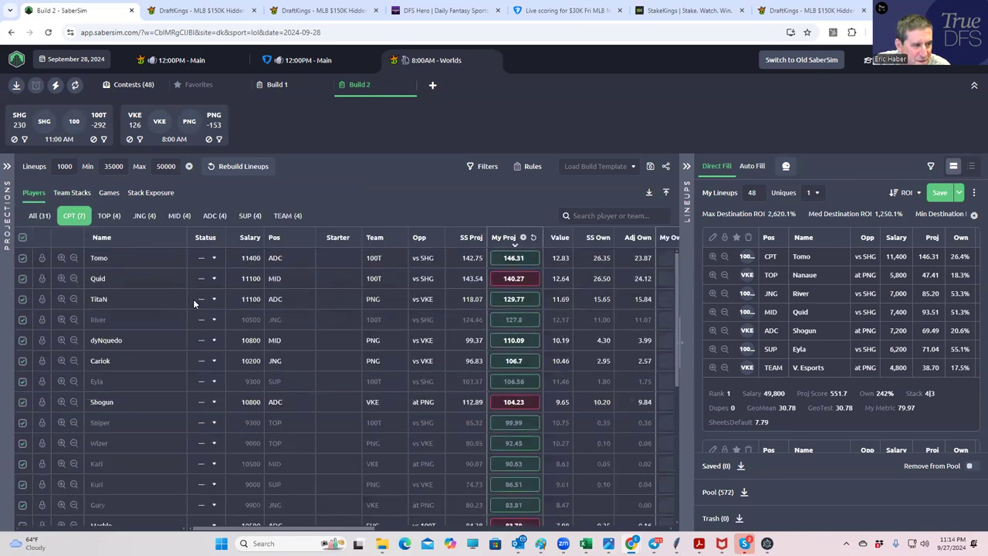
left_click_drag(336, 530, 510, 529)
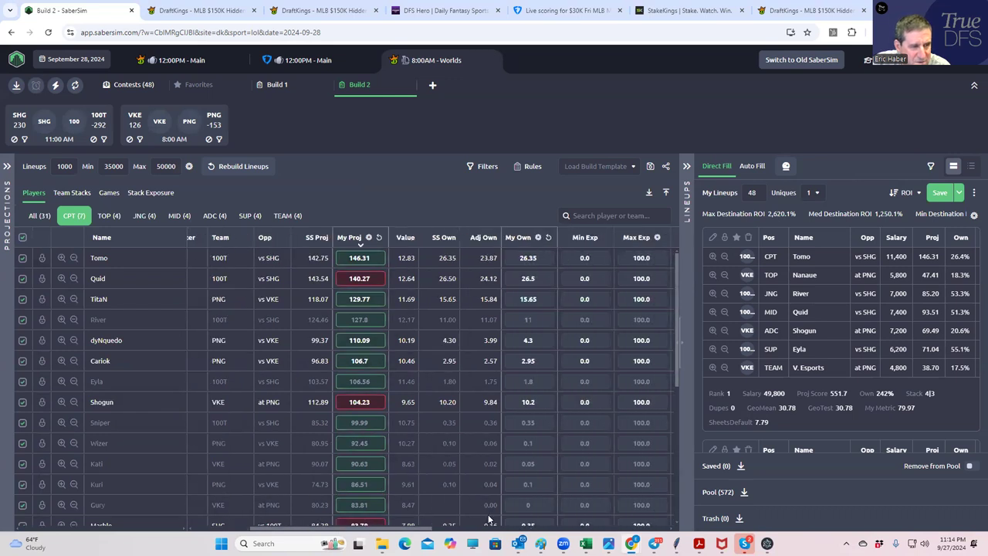
left_click(436, 239)
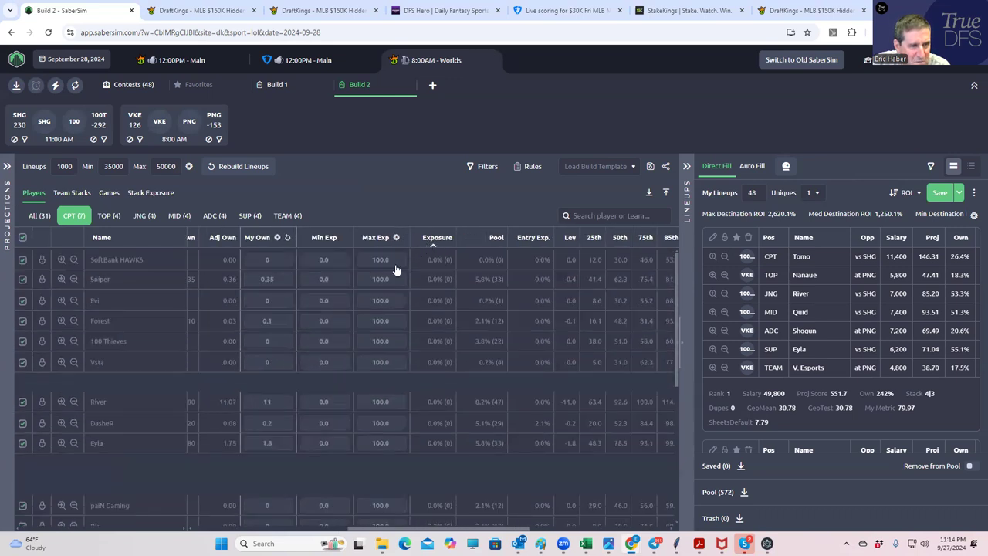
left_click(437, 239)
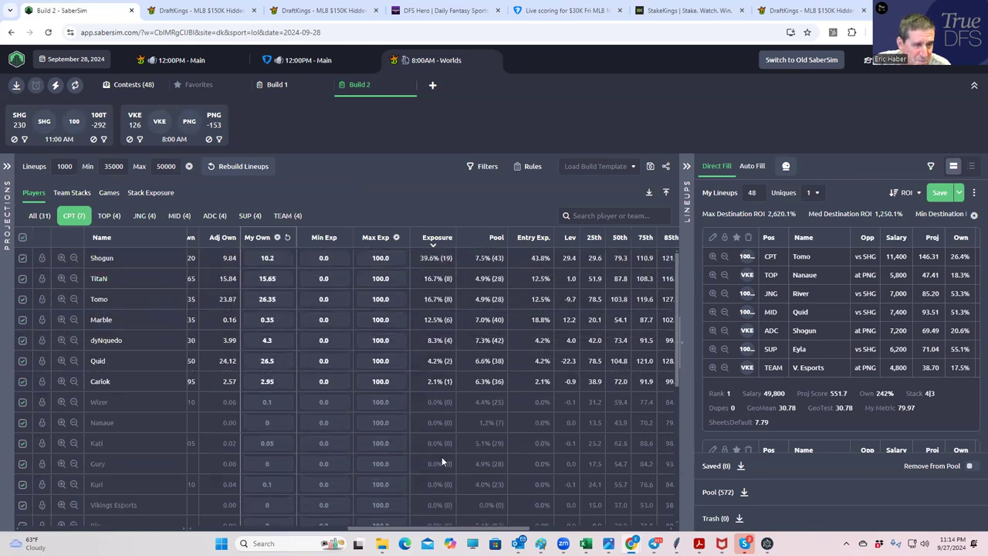
left_click_drag(416, 531, 332, 529)
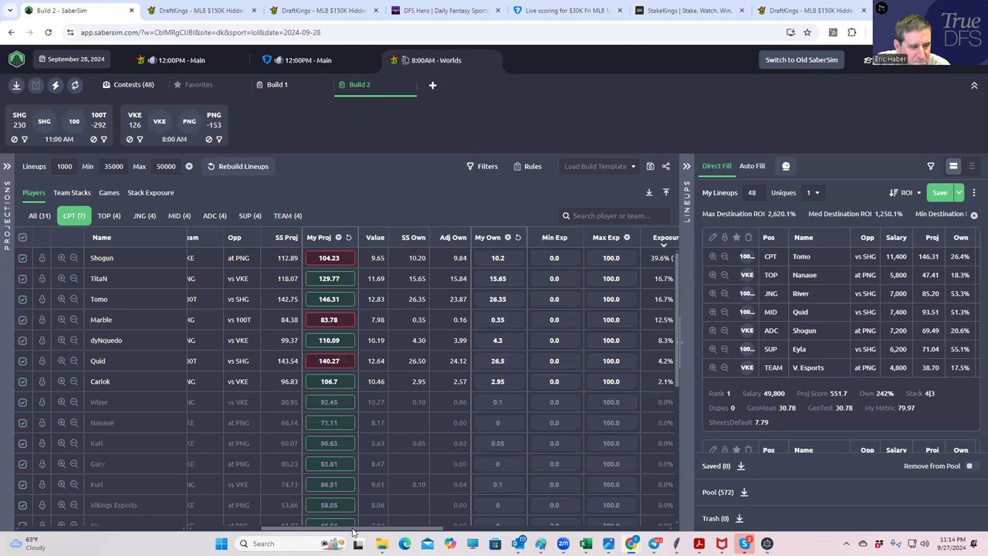
left_click_drag(354, 532, 227, 518)
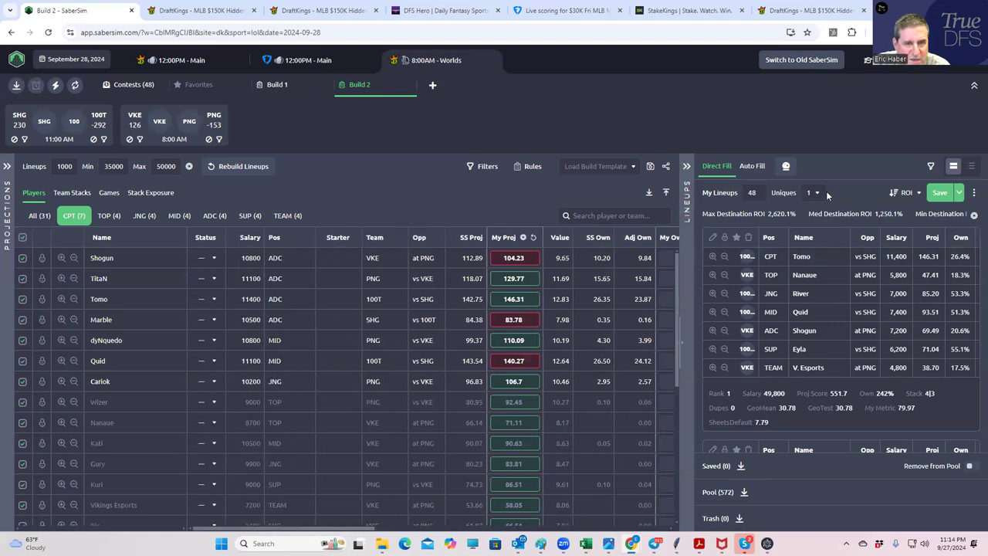
Try ranking lineups by tRIUMP ROI, revert to overall ROI, and save all 48 lineups to the contests.
left_click(907, 192)
mouse_move(934, 246)
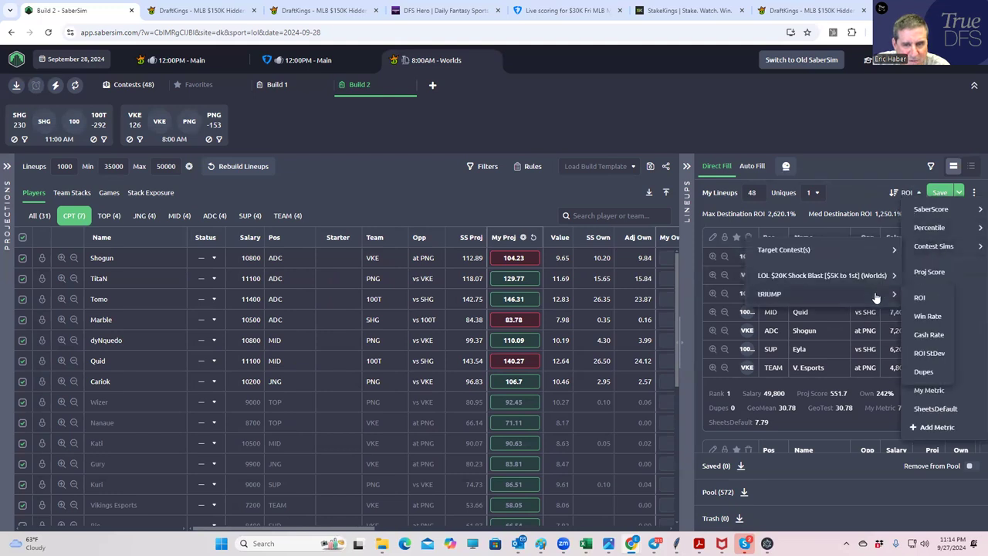
left_click(784, 294)
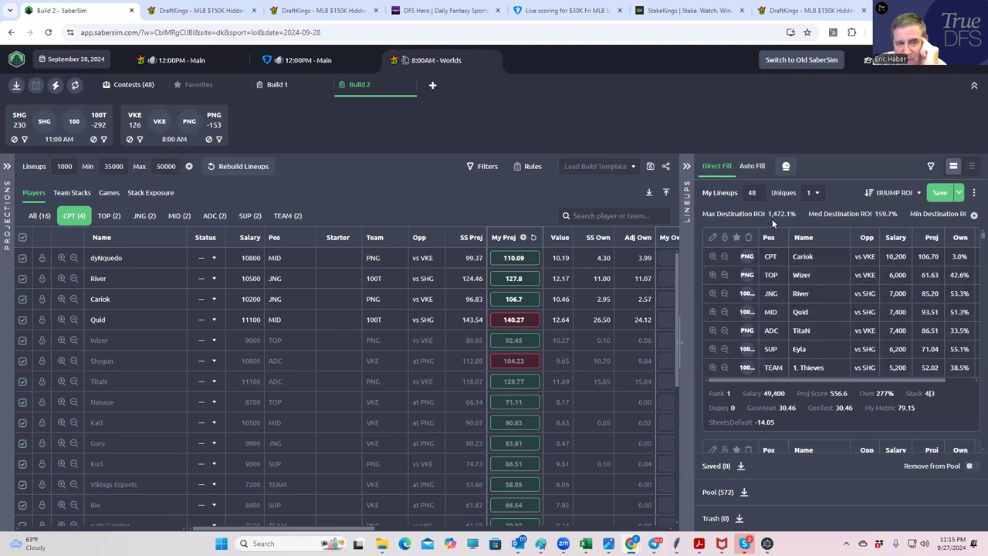
left_click(893, 194)
mouse_move(910, 246)
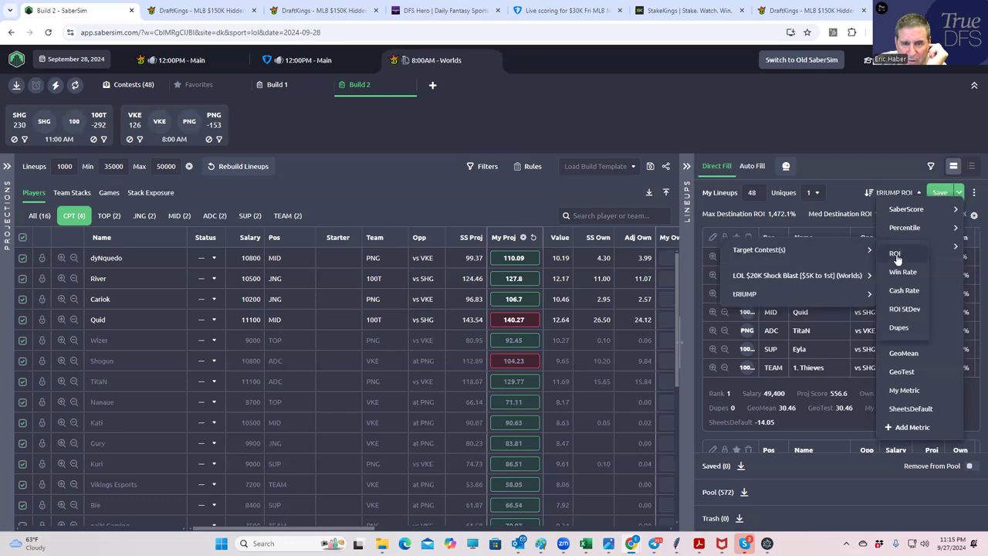
left_click(896, 254)
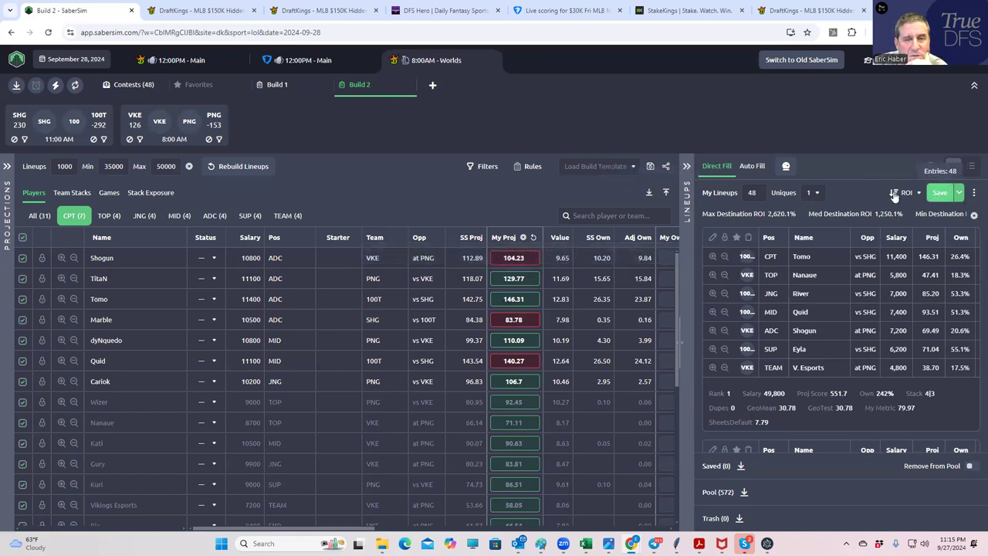
left_click(16, 85)
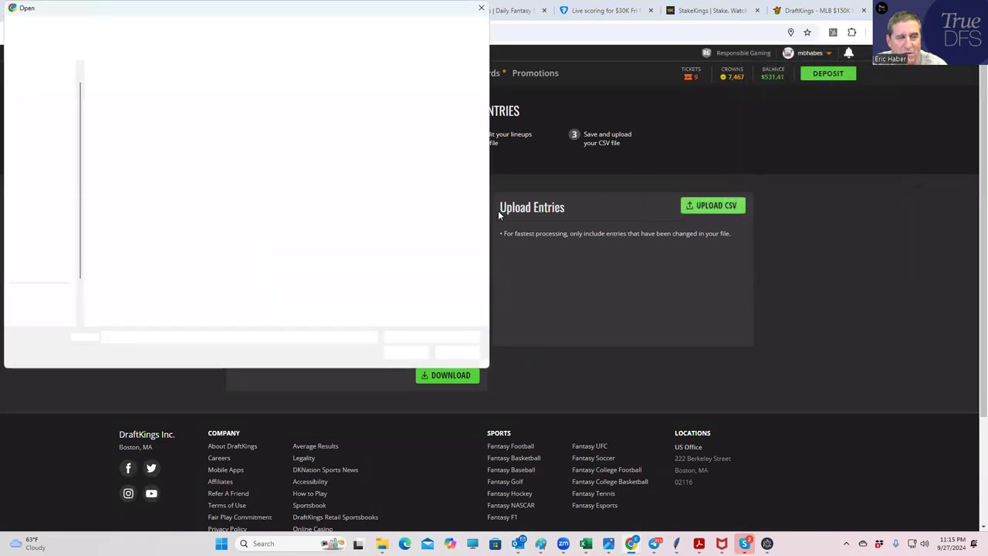
Upload entries_dk_lol_2024-09-28_800am_worlds (1) from Downloads to DraftKings.
left_click(47, 150)
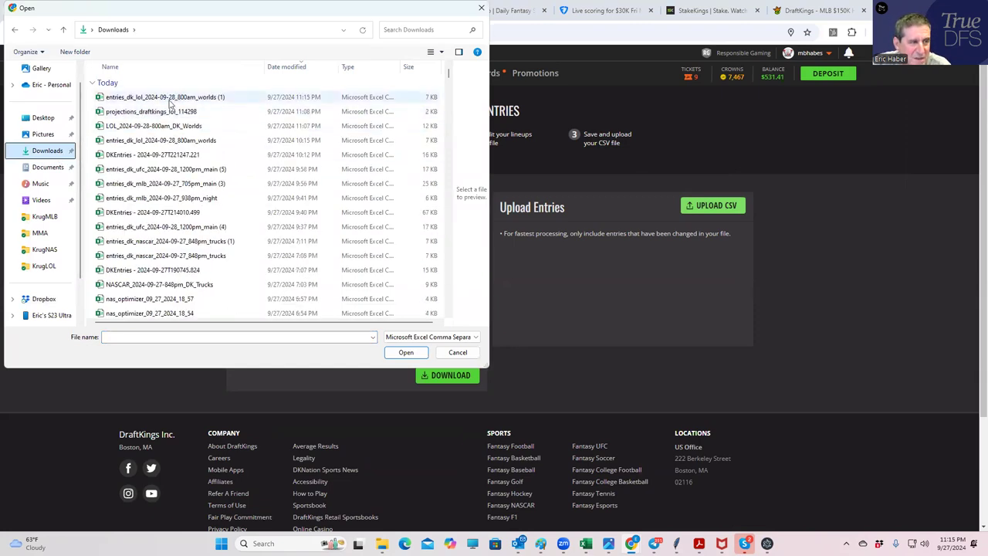
left_click(172, 97)
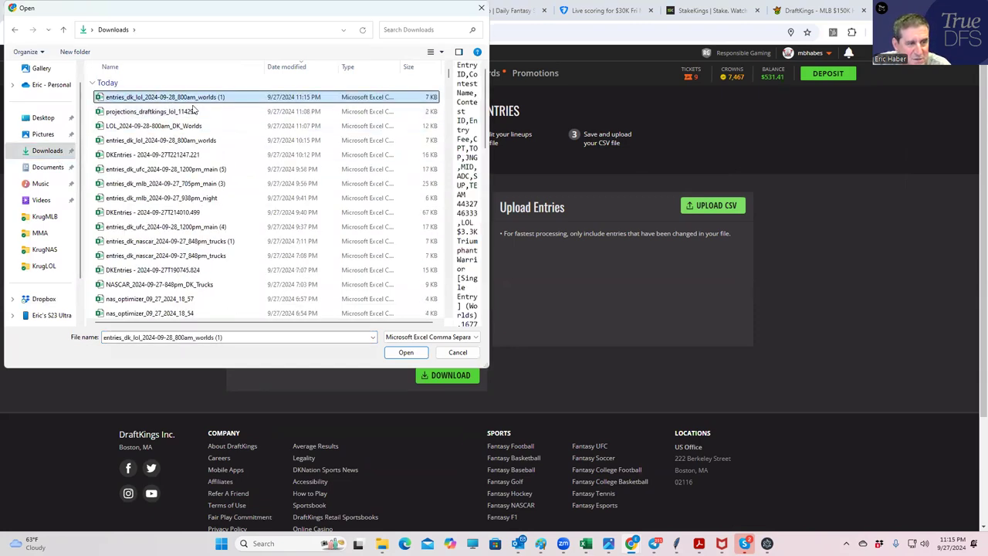
left_click(406, 352)
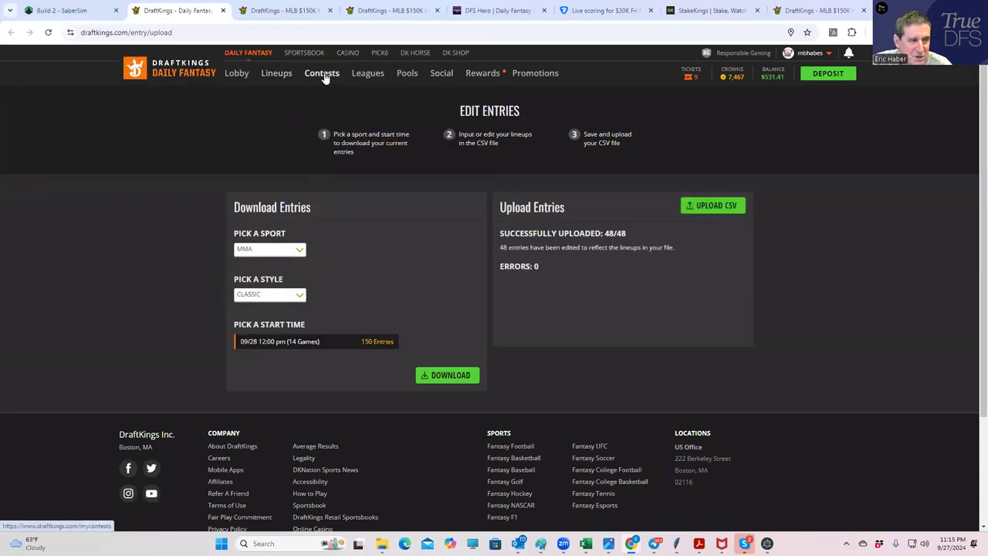
Go to My Lineups to review the uploaded LOL Classic lineups.
left_click(276, 73)
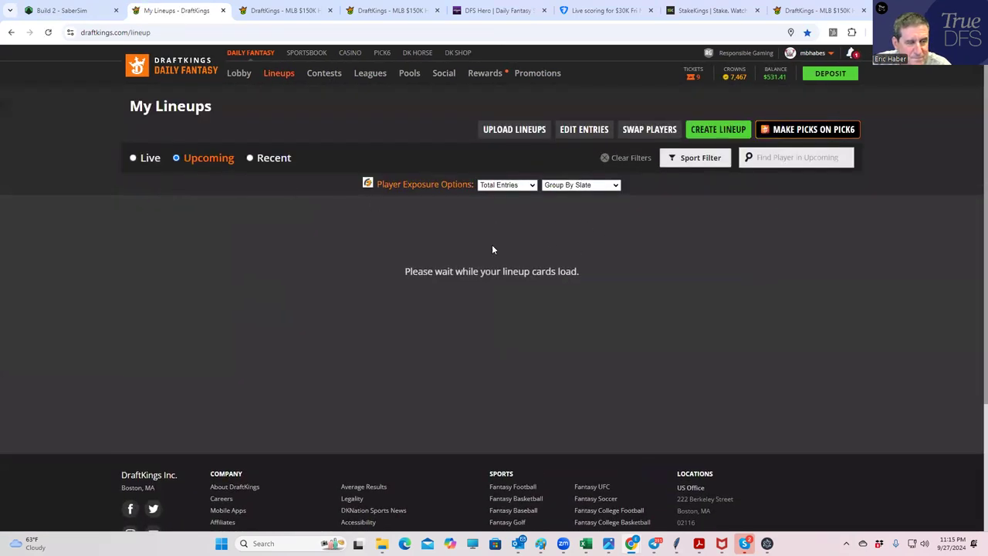
scroll(509, 330, "down", 3)
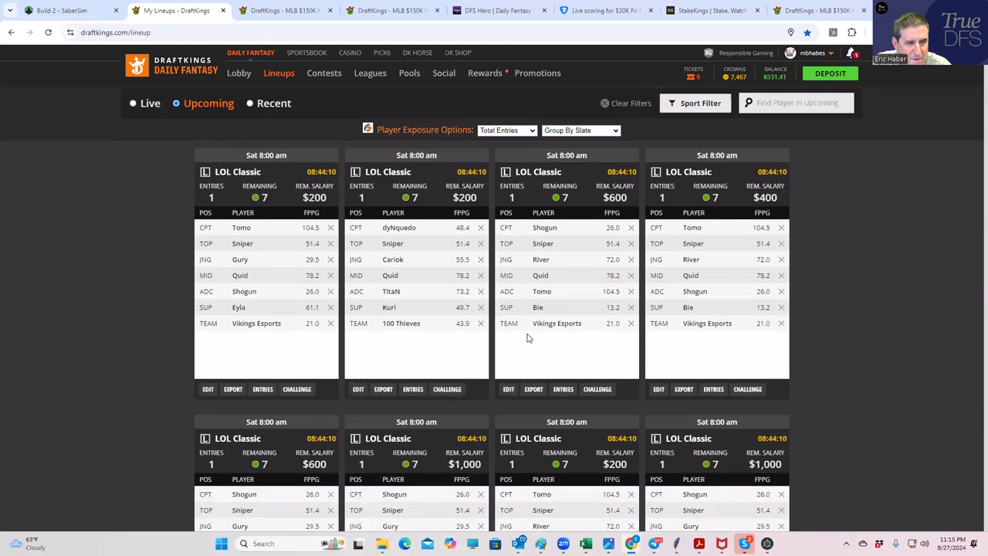
scroll(527, 333, "down", 2)
scroll(527, 331, "down", 4)
scroll(532, 361, "down", 3)
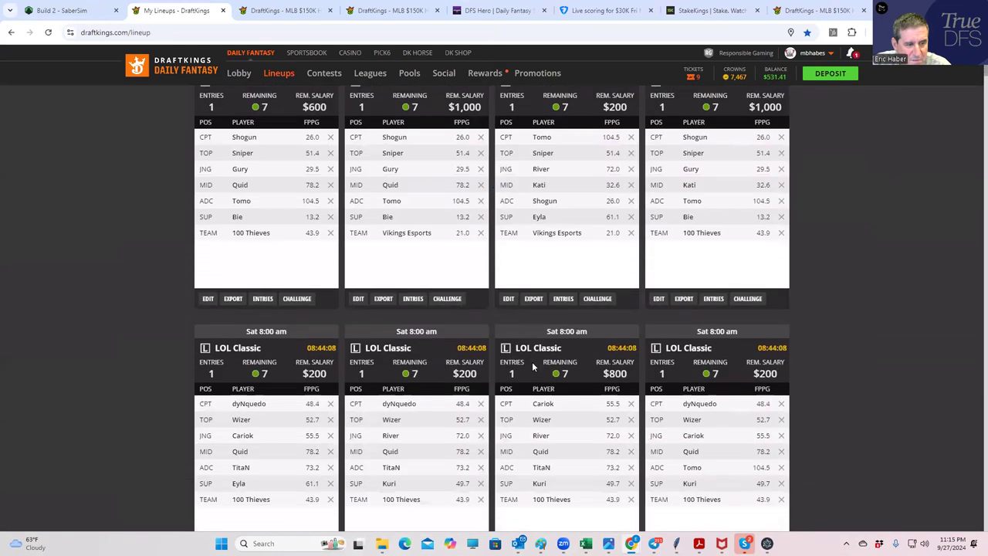
scroll(532, 362, "down", 4)
scroll(532, 360, "down", 3)
scroll(532, 358, "down", 4)
scroll(479, 367, "down", 2)
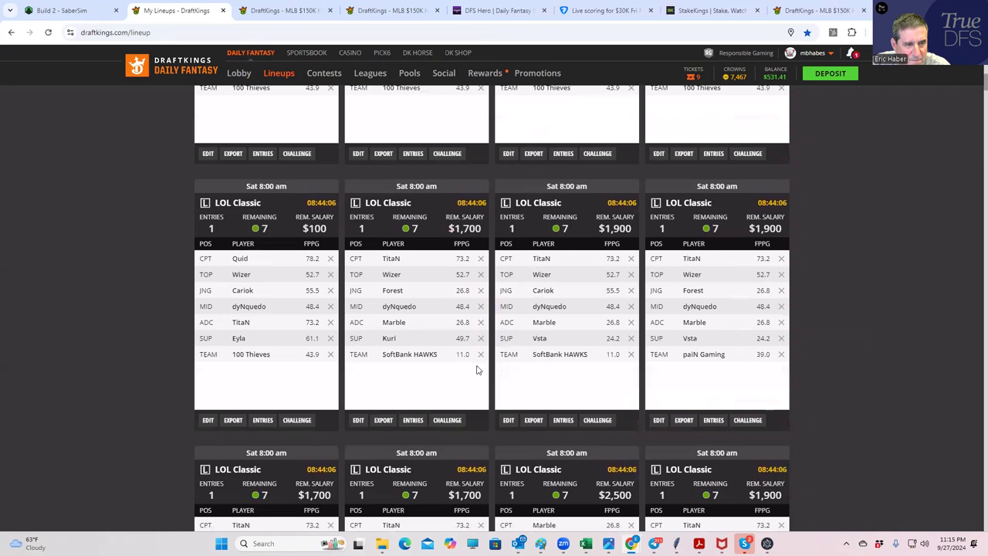
scroll(479, 371, "down", 4)
scroll(487, 381, "down", 3)
scroll(488, 381, "down", 3)
scroll(537, 380, "down", 4)
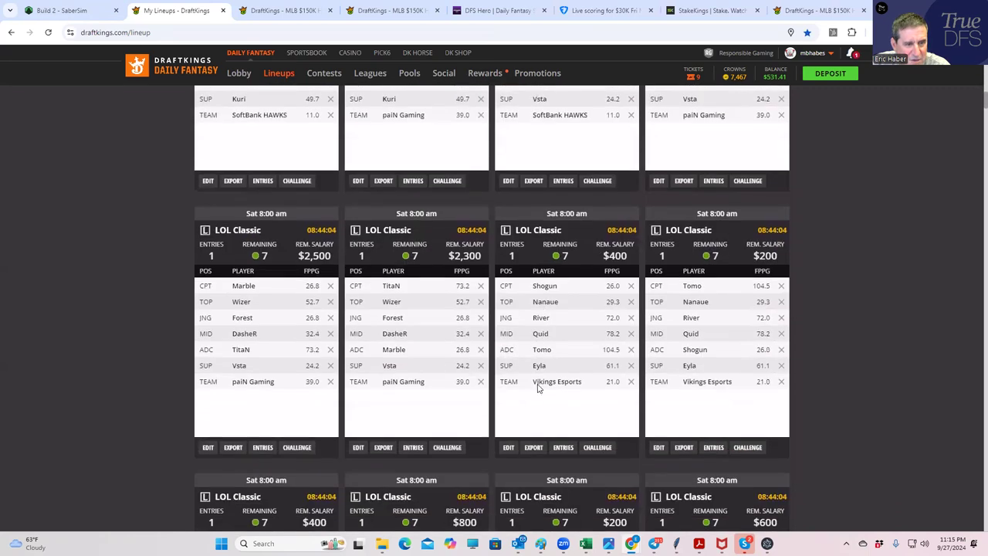
scroll(552, 392, "down", 2)
scroll(552, 389, "down", 4)
scroll(551, 390, "down", 4)
scroll(552, 389, "down", 1)
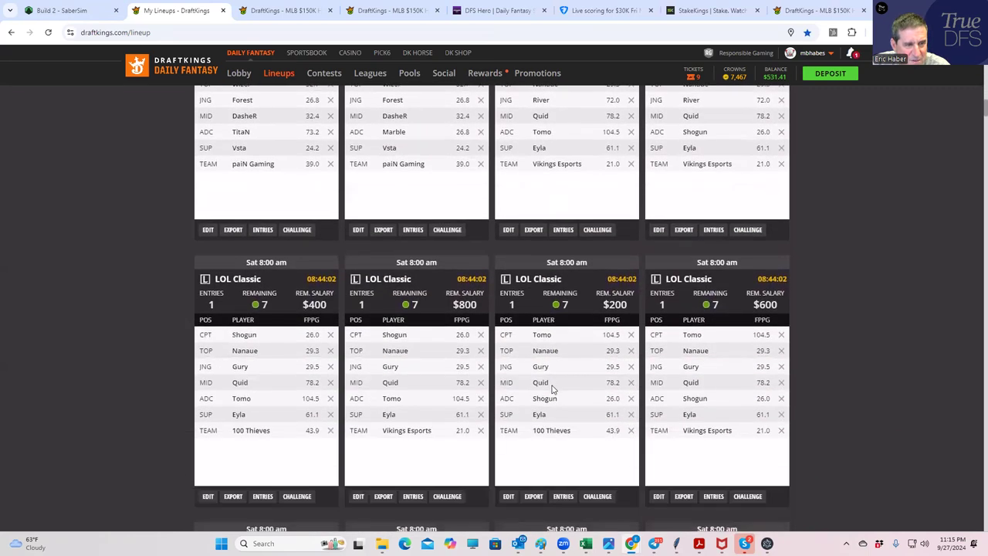
scroll(551, 390, "down", 4)
scroll(554, 390, "down", 2)
scroll(554, 390, "down", 4)
scroll(554, 386, "down", 3)
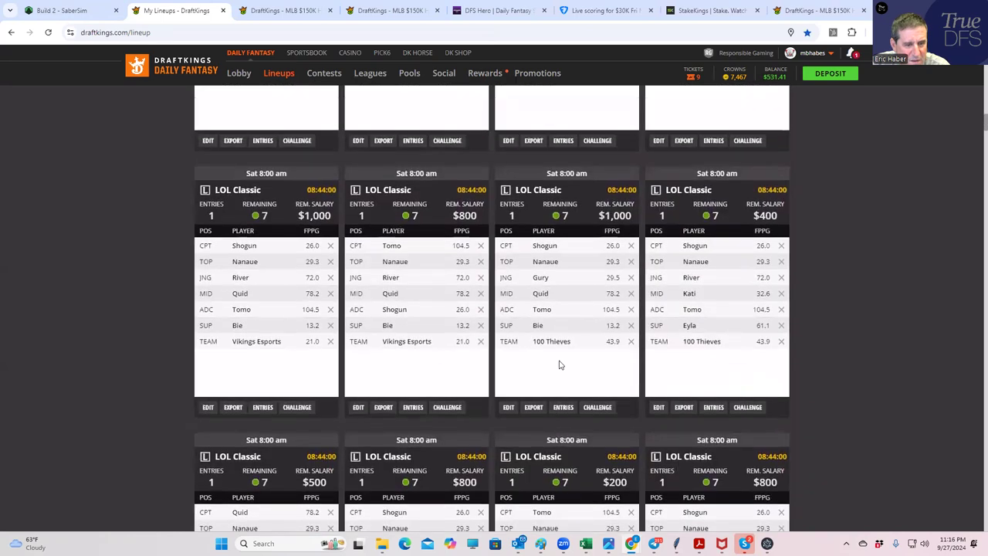
scroll(563, 363, "down", 4)
scroll(572, 332, "down", 3)
scroll(571, 332, "up", 5)
scroll(571, 330, "up", 8)
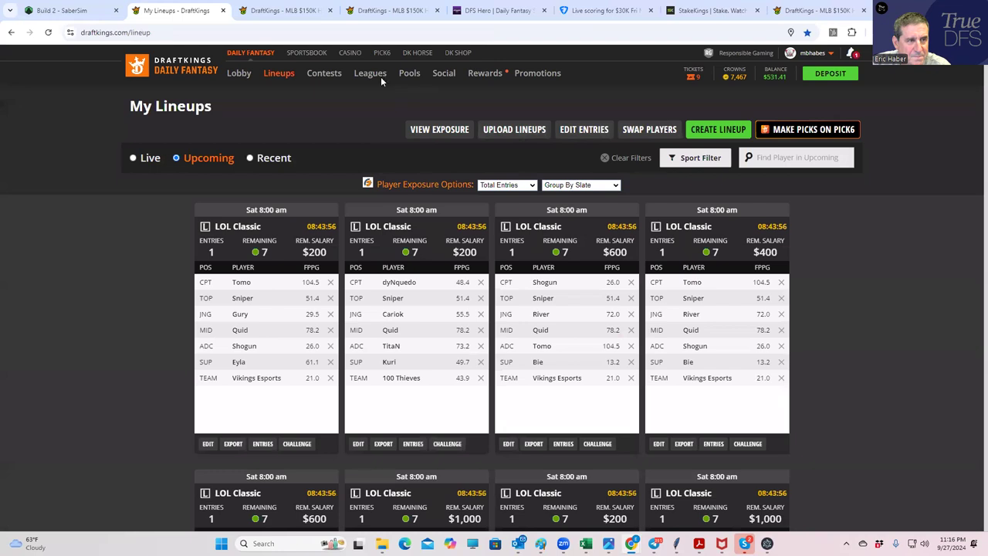
left_click(331, 74)
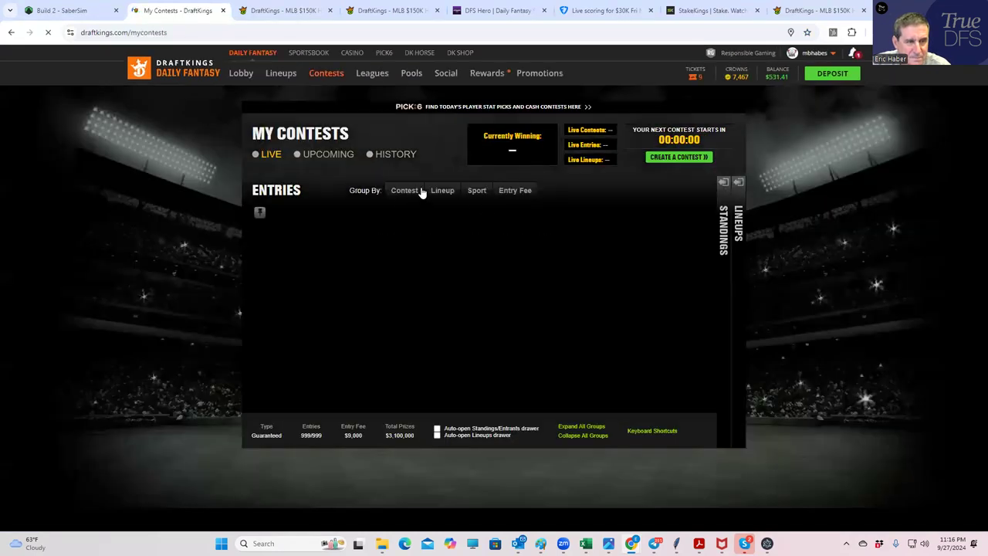
left_click(295, 155)
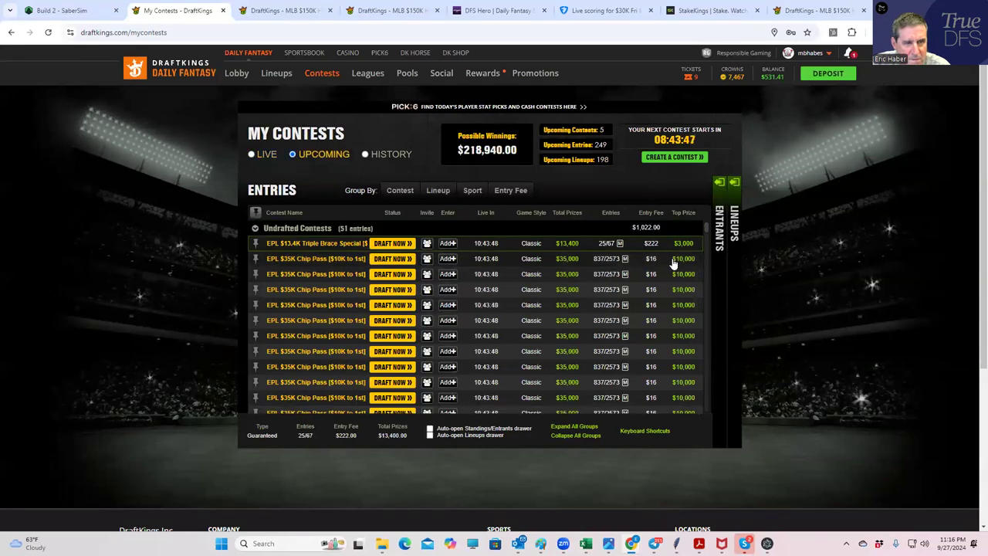
scroll(606, 294, "down", 1)
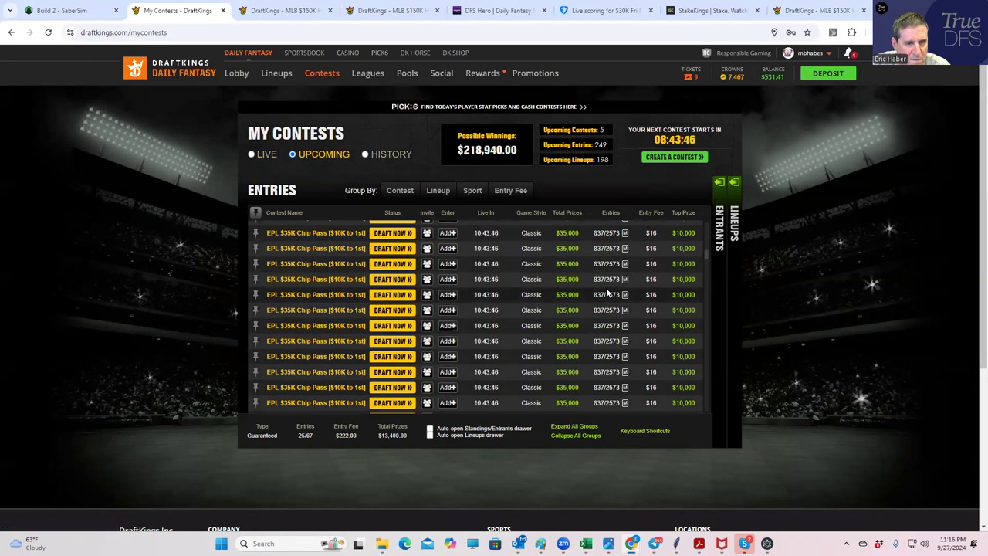
scroll(606, 294, "down", 2)
scroll(606, 289, "down", 2)
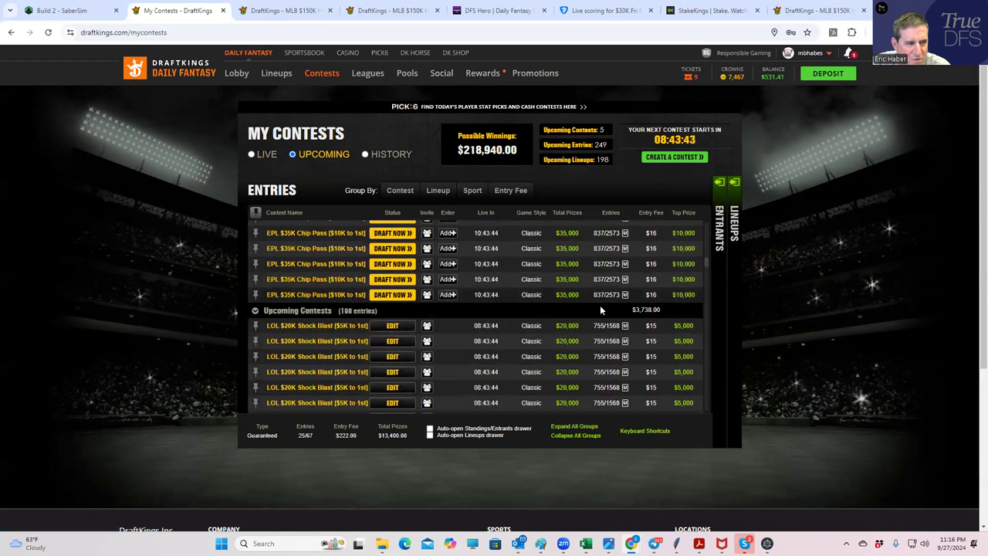
scroll(600, 305, "down", 3)
scroll(600, 305, "down", 3)
scroll(600, 305, "down", 3)
scroll(601, 302, "up", 2)
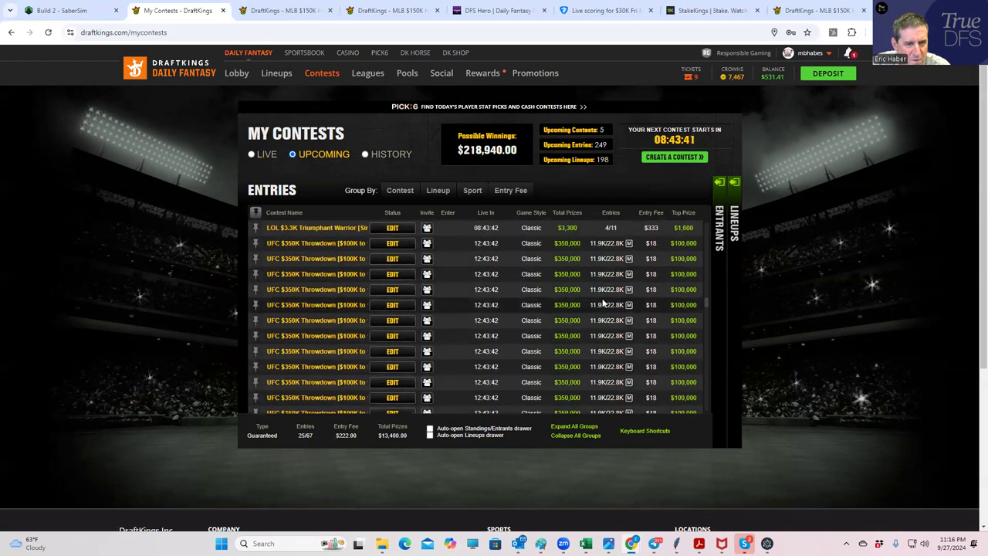
scroll(601, 302, "up", 2)
left_click(392, 279)
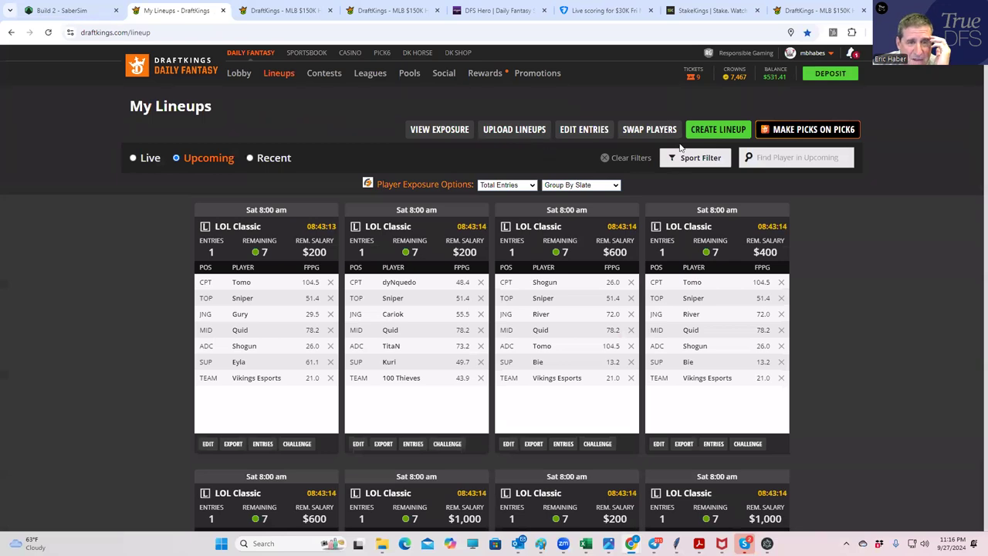
View player exposure across my LOL entries, with Shogun drafted most at 58%.
left_click(446, 131)
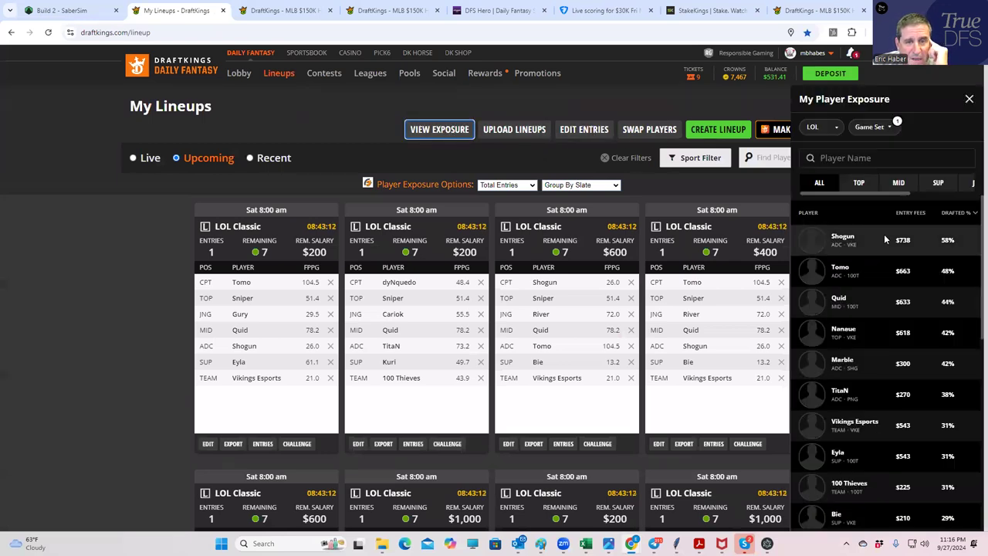